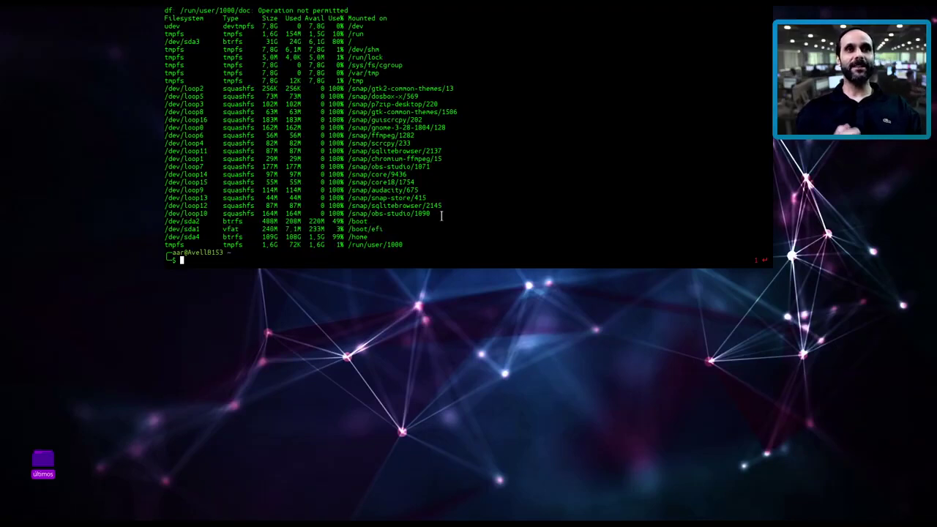
- Highlight the /dev/loop squashfs entries mounted under /snap in the df output, and clear the selection
left_click_drag(437, 212, 158, 88)
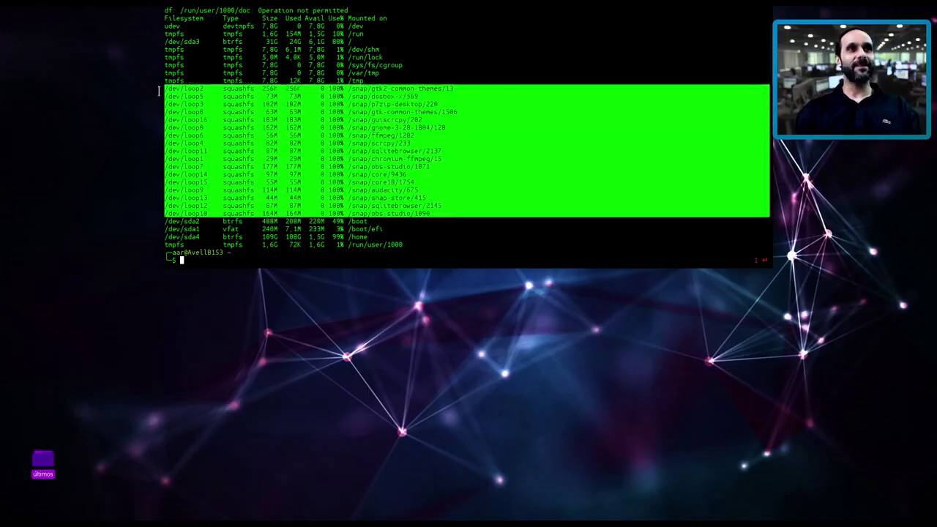
left_click(412, 225)
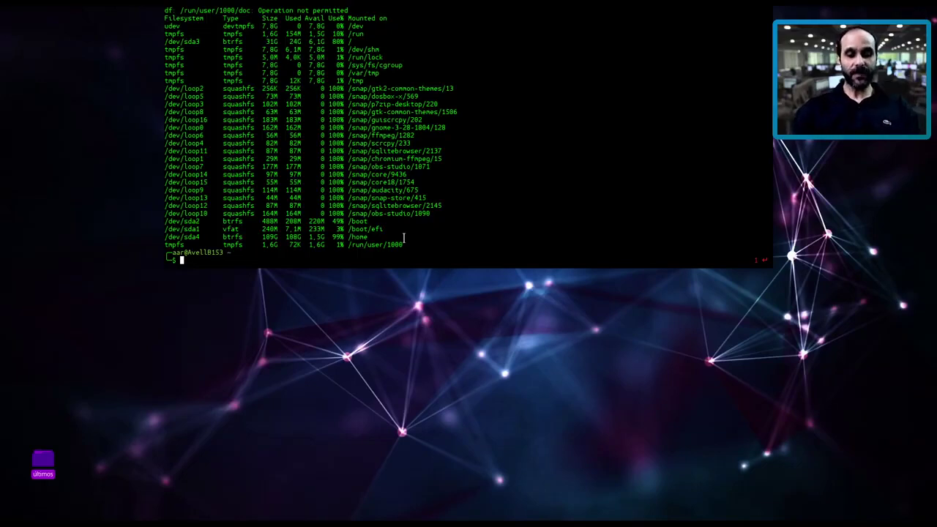
- Find Snapper GUI with the application search "snapp", launch it and authenticate with the administrator password
key("super")
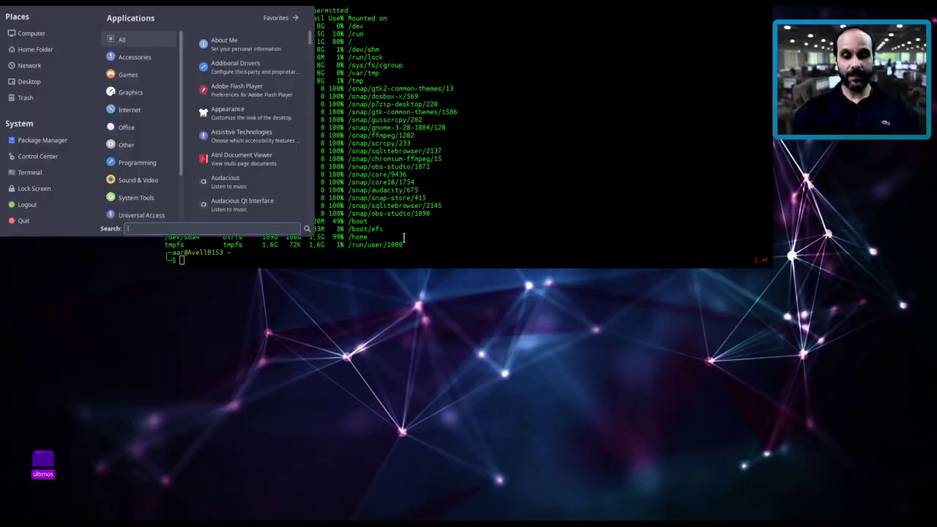
type("snap")
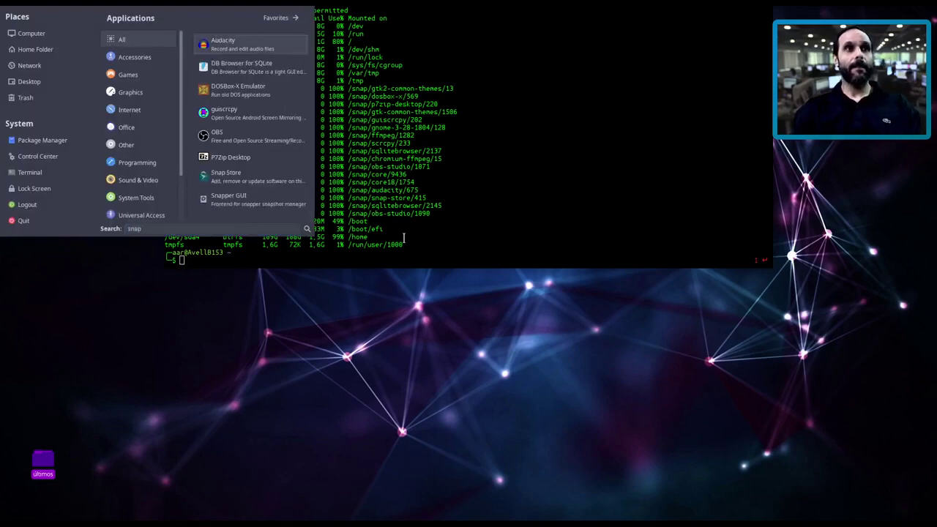
type("p")
left_click(242, 42)
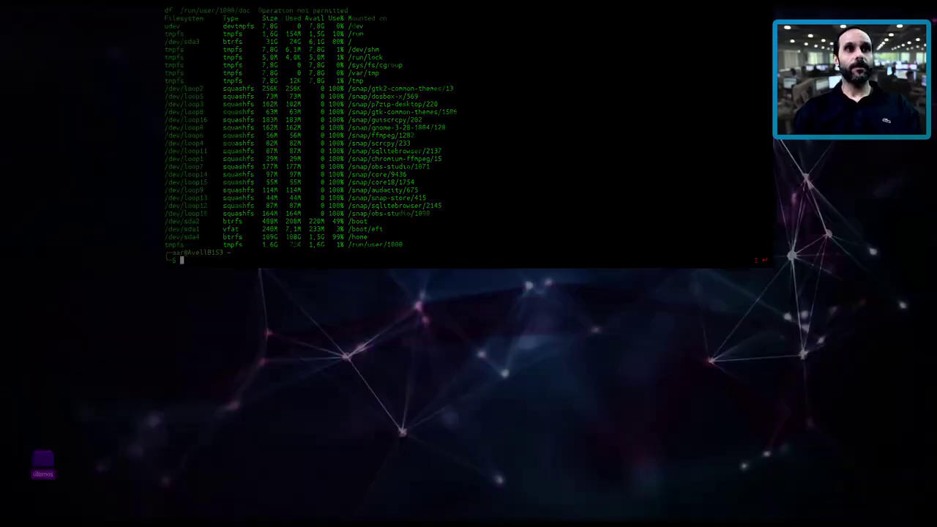
type("•••••")
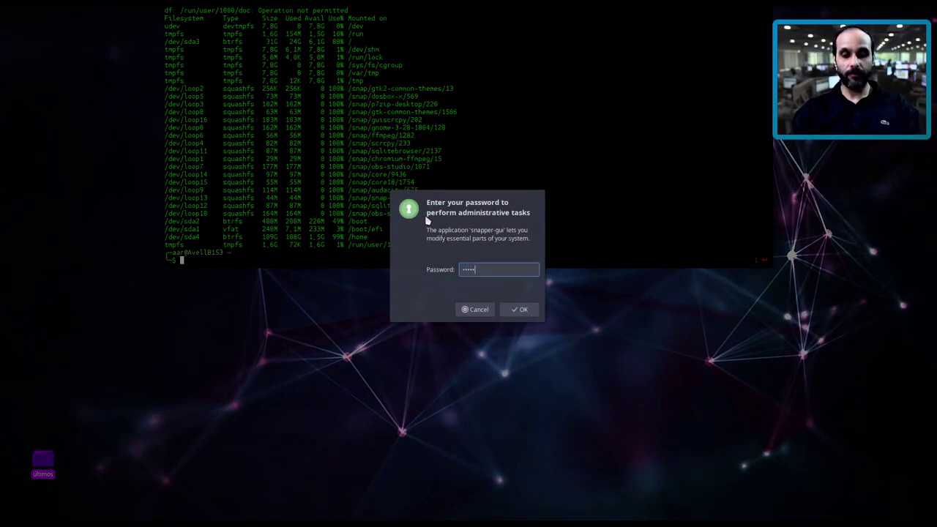
key("Return")
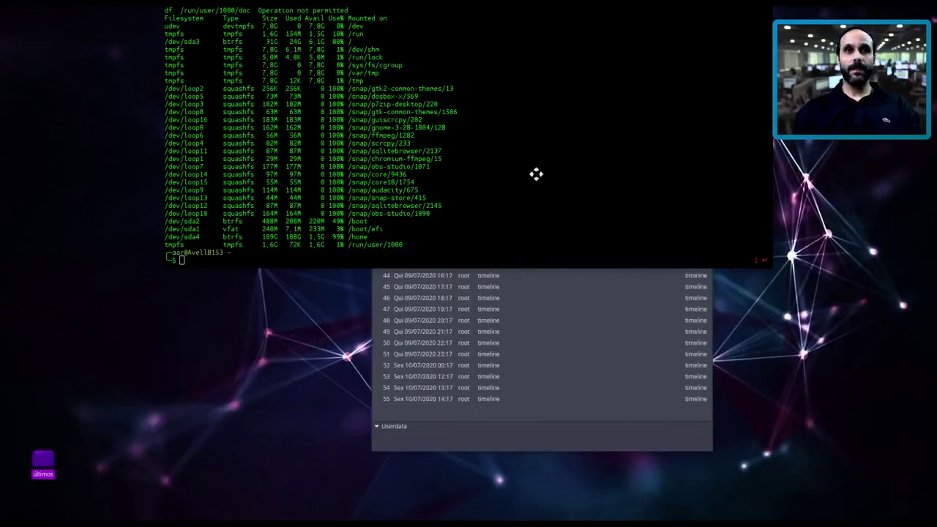
left_click_drag(468, 183, 353, 125)
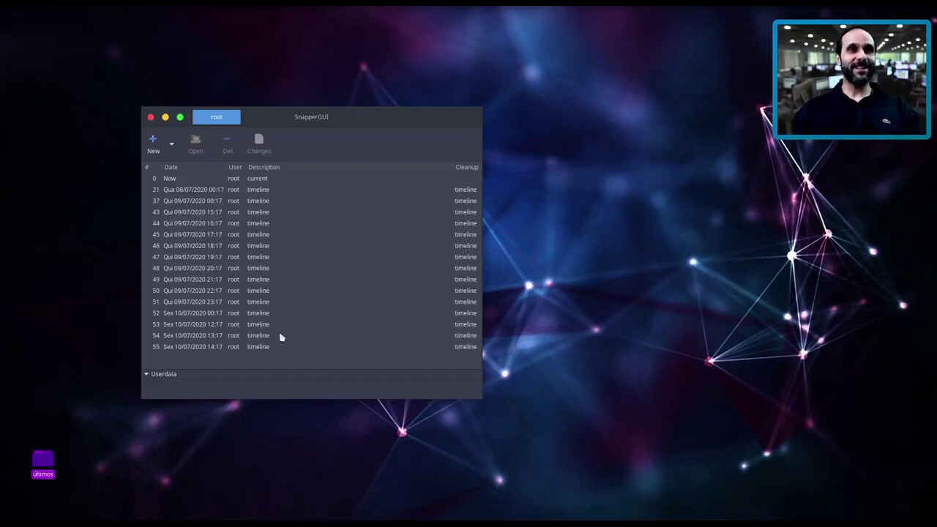
- Open the changes comparison between snapshots 21 and 37 and place its window beside the snapshot list
left_click(197, 192)
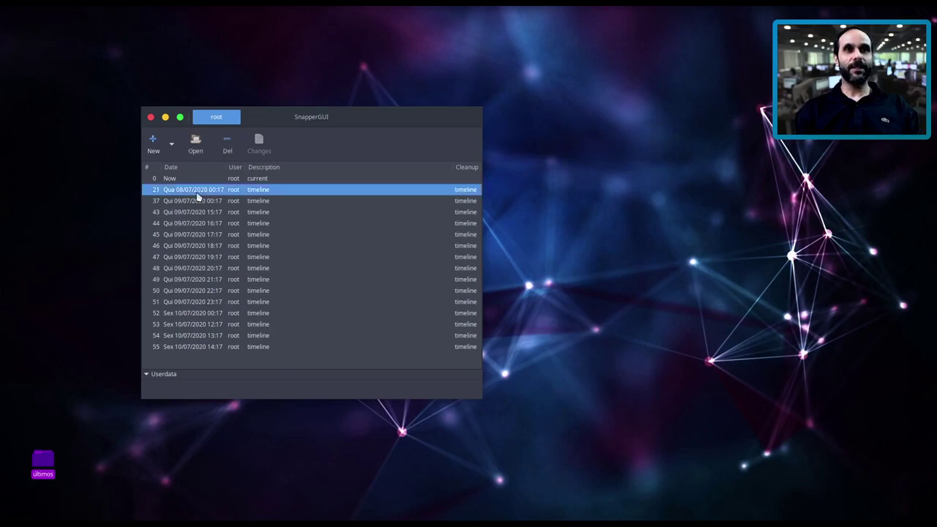
left_click(196, 201, "ctrl")
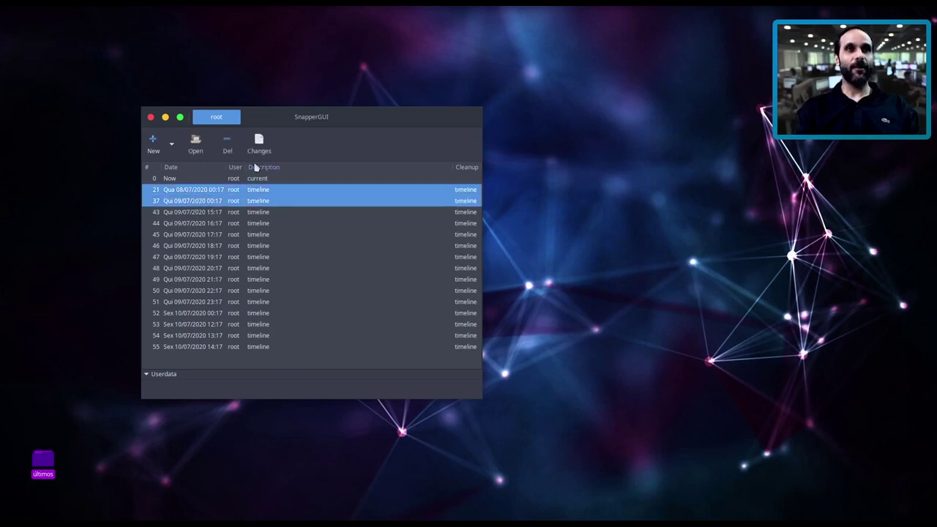
left_click(258, 145)
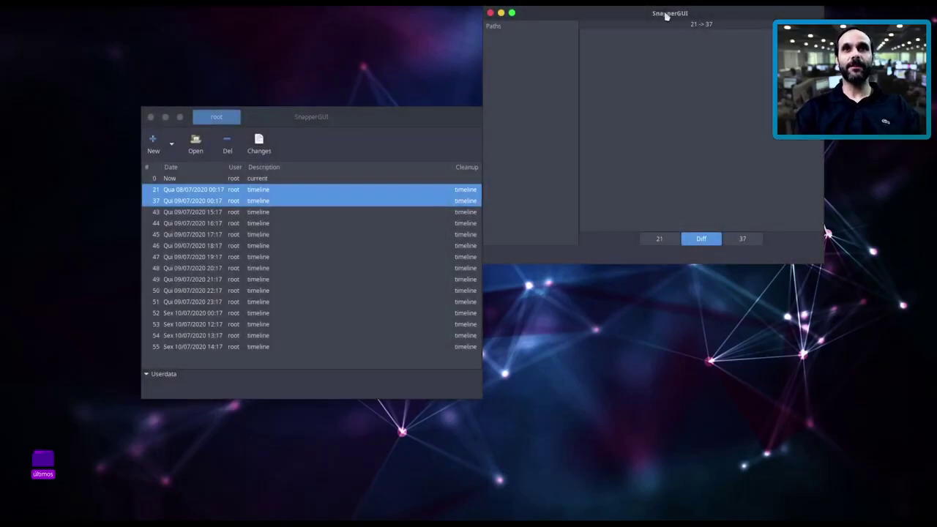
left_click_drag(666, 16, 481, 150)
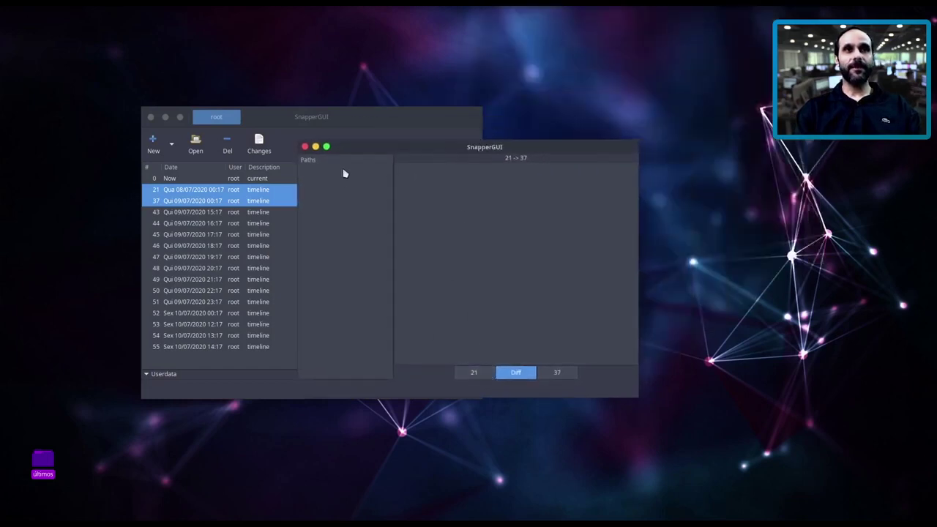
mouse_move(410, 146)
left_mouse_down()
mouse_move(395, 139)
mouse_move(405, 132)
left_mouse_up()
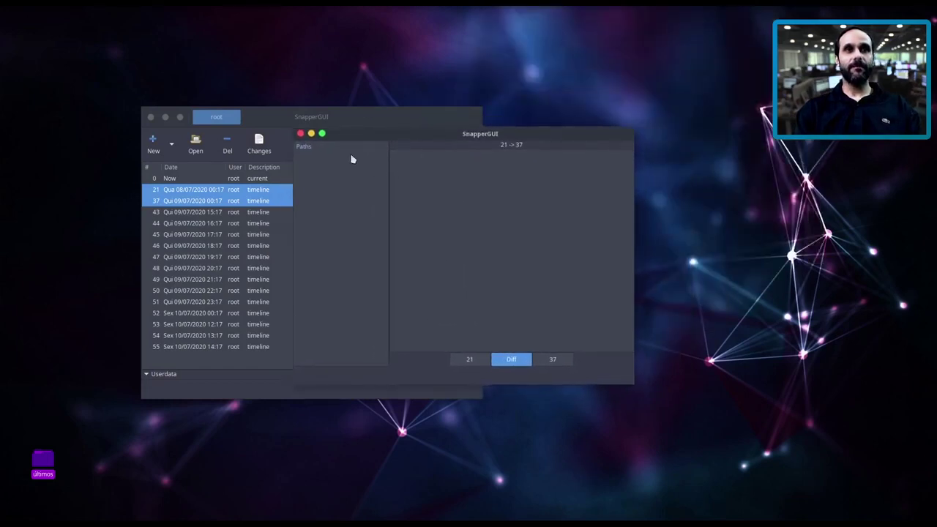
- Switch the comparison between the 21, Diff and 37 views, and close the comparison window
left_click(471, 362)
left_click(512, 359)
left_click(551, 359)
left_click(501, 359)
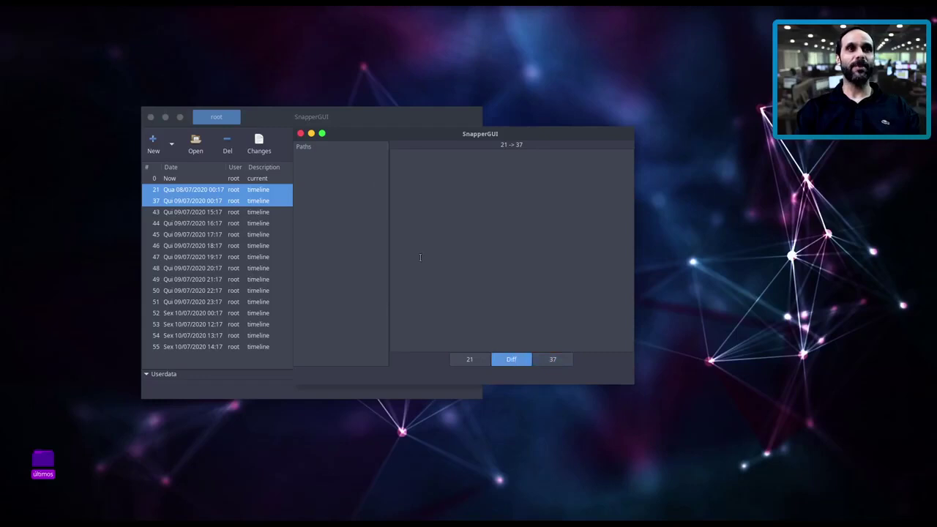
left_click(300, 134)
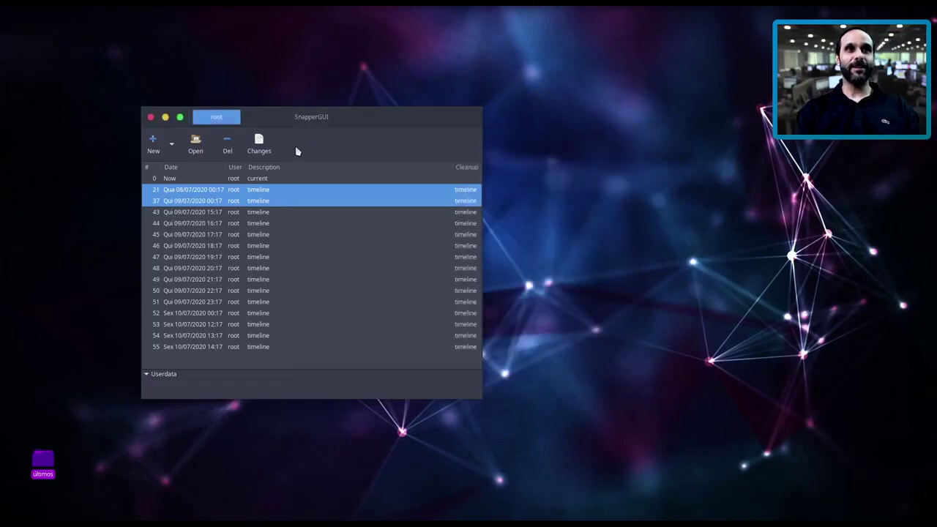
- Open the changes comparison between snapshots 53 and 54 and move its window over the snapshot list
left_click(223, 200, "ctrl")
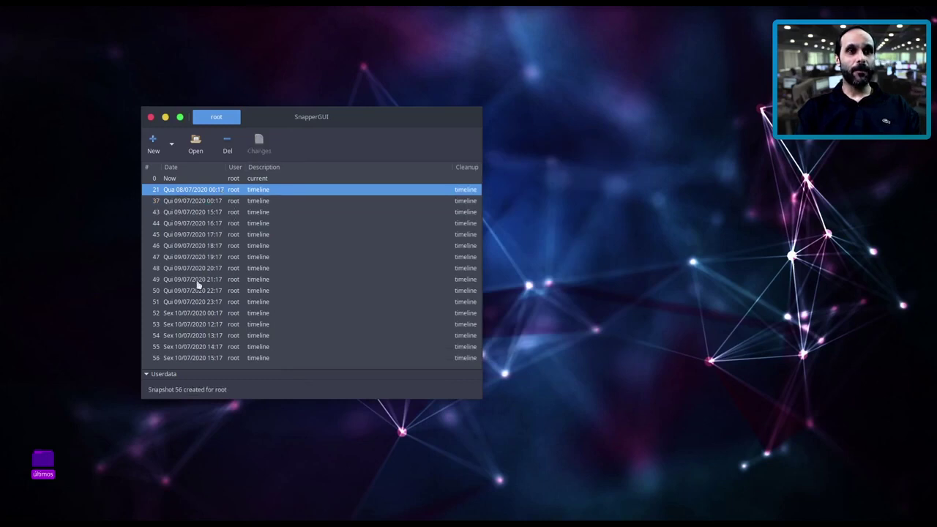
left_click(195, 323)
left_click(198, 336, "ctrl")
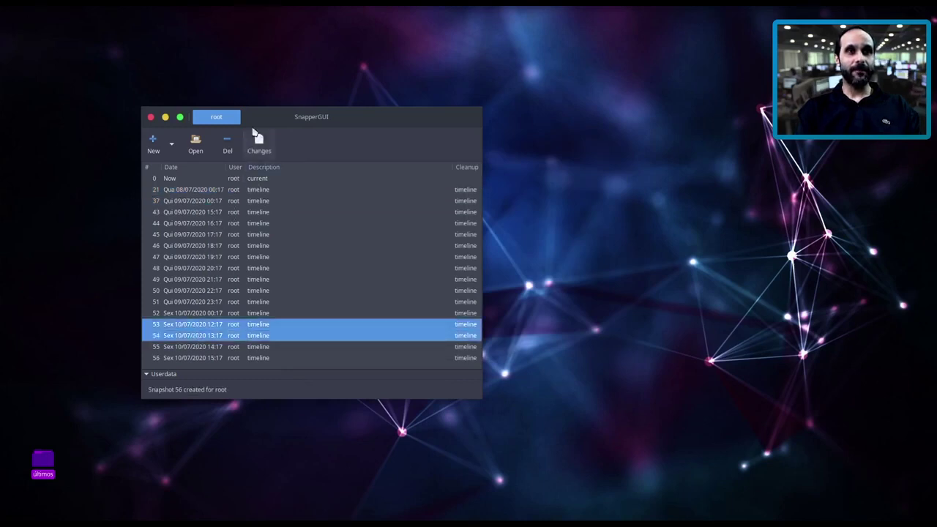
left_click(259, 144)
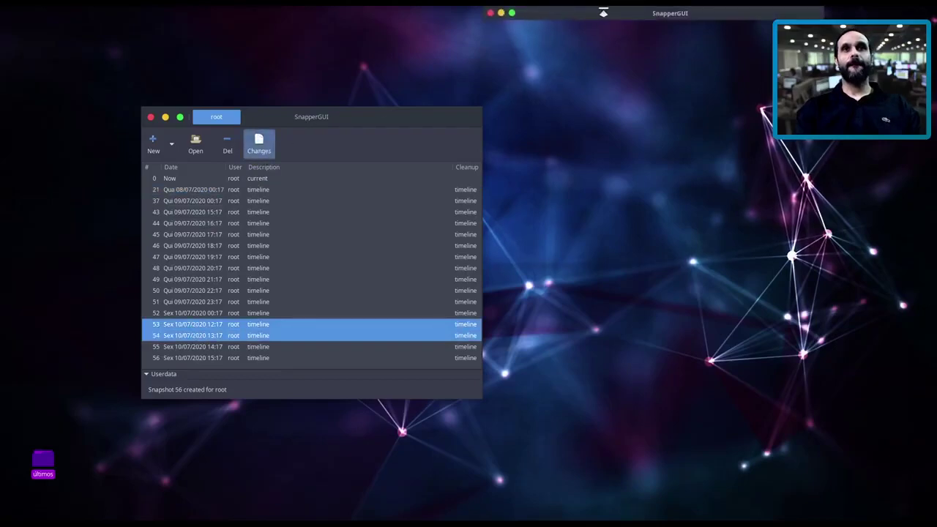
left_click_drag(603, 12, 388, 151)
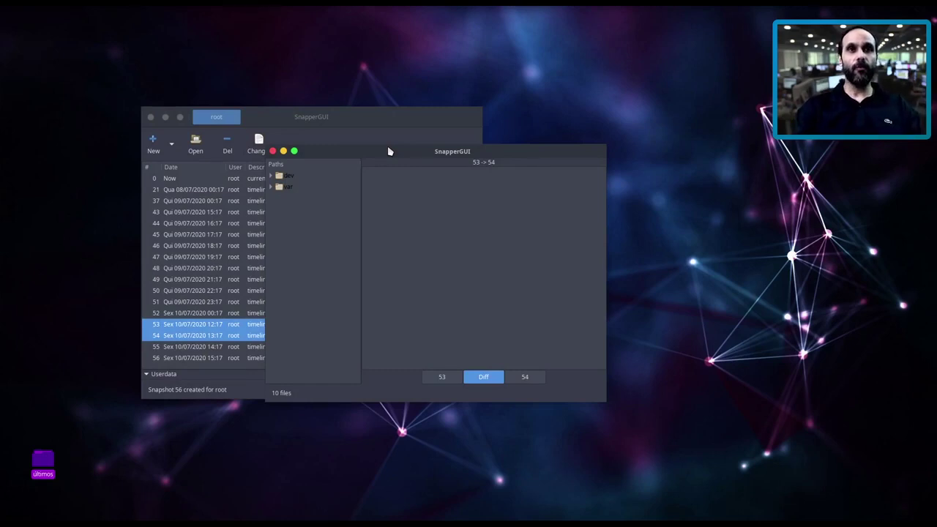
- Expand the dev and var/log folders and view the diffs of ufw.log, syslog and snapper.log
left_click(276, 177)
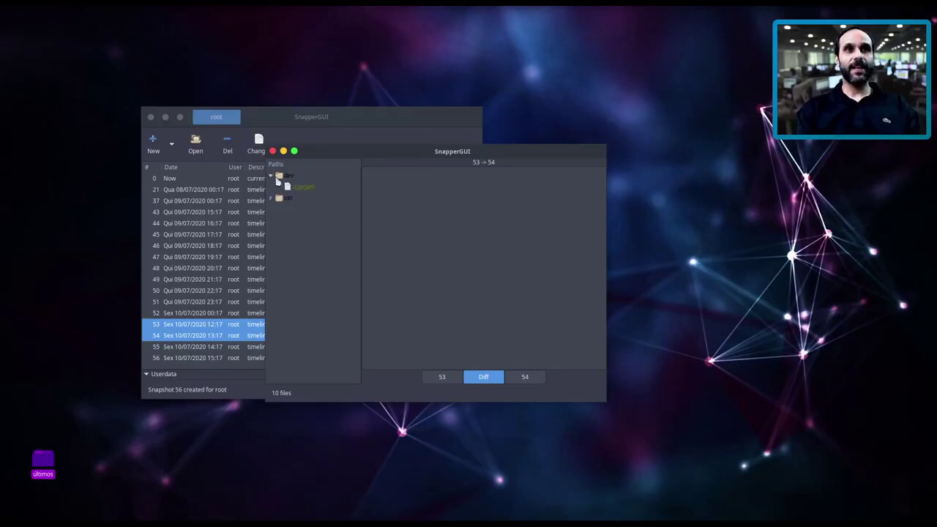
left_click(287, 186)
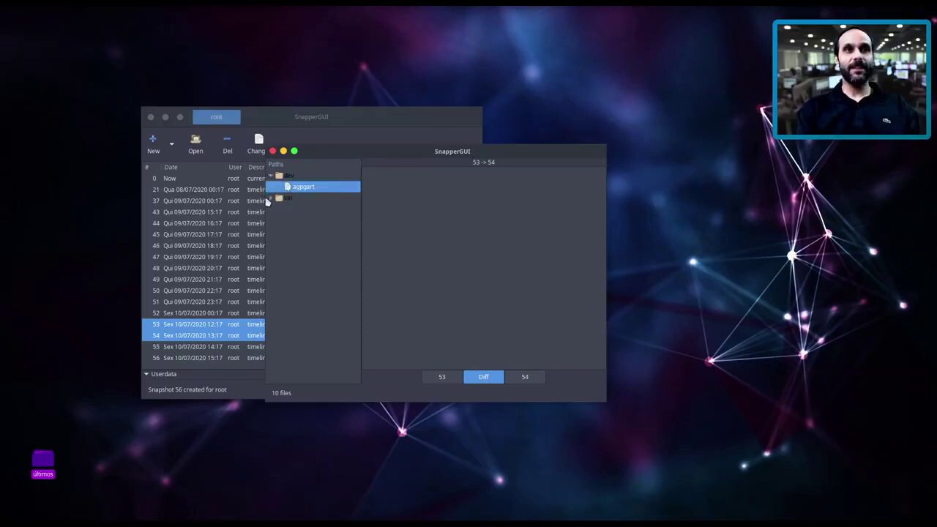
double_click(286, 198)
left_click(291, 210)
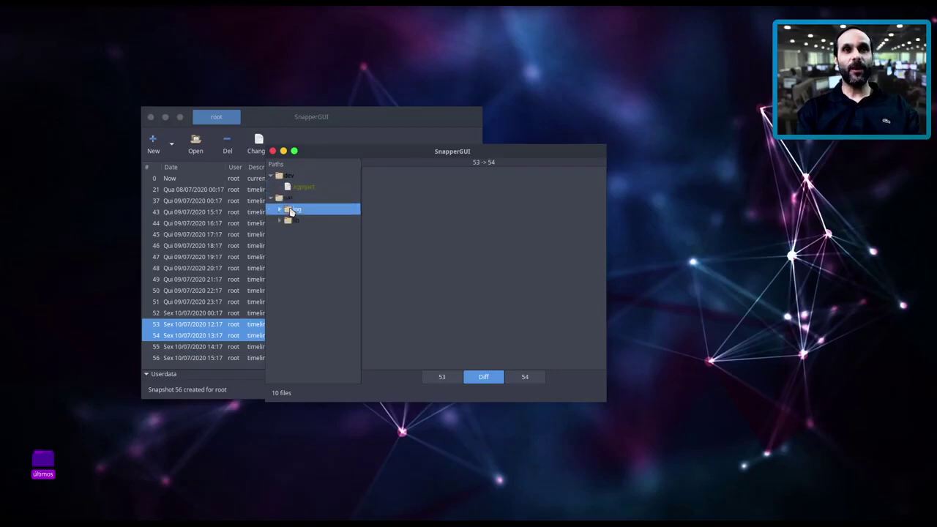
double_click(289, 210)
left_click(301, 221)
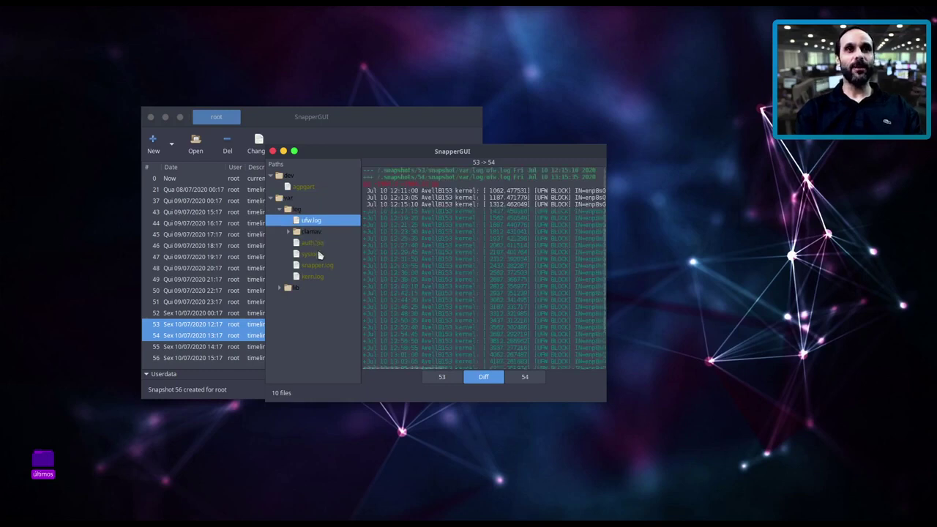
key("Down")
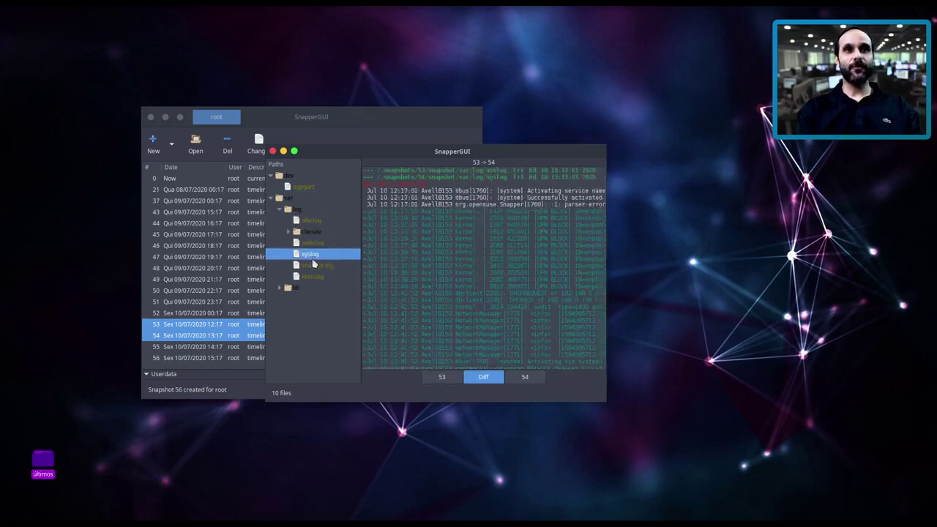
key("Down")
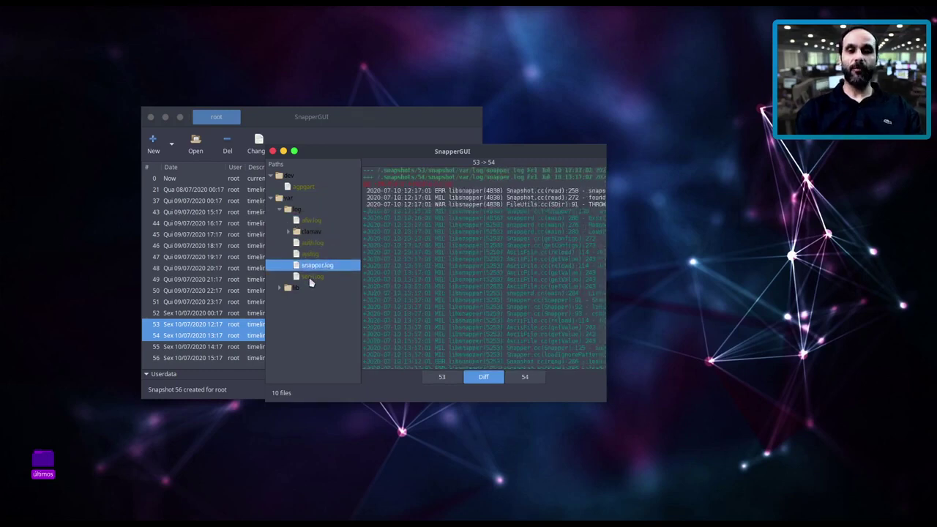
- Maximize the comparison, review the kern.log and snapper.log diffs and the folders under var/lib, and close it
double_click(414, 151)
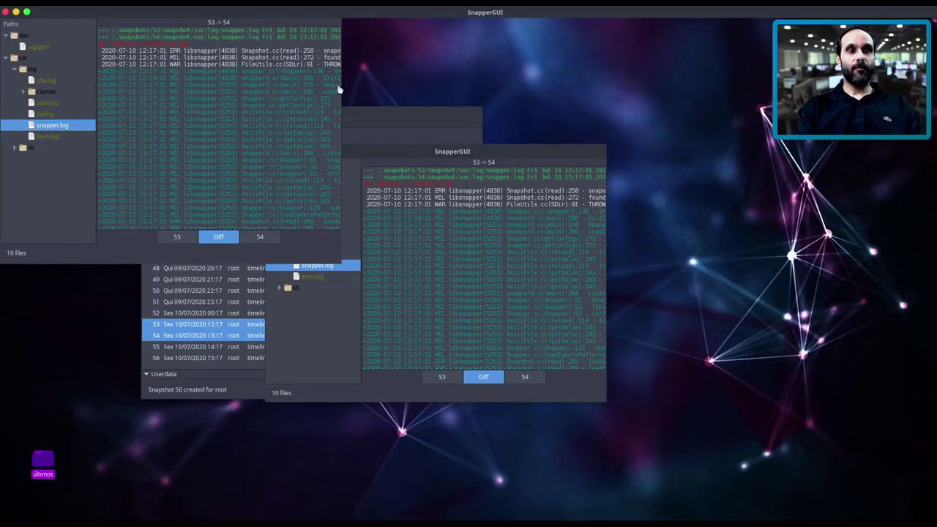
key("Down")
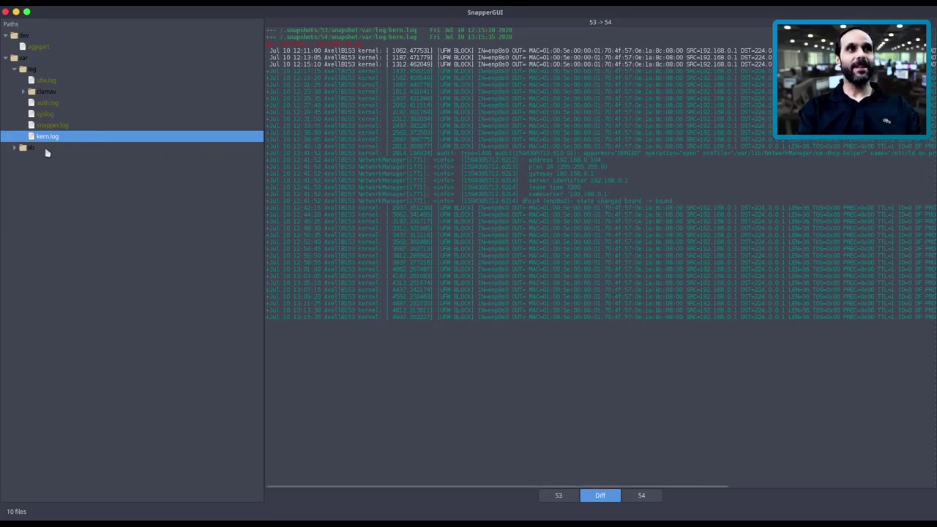
left_click(55, 128)
left_click(14, 147)
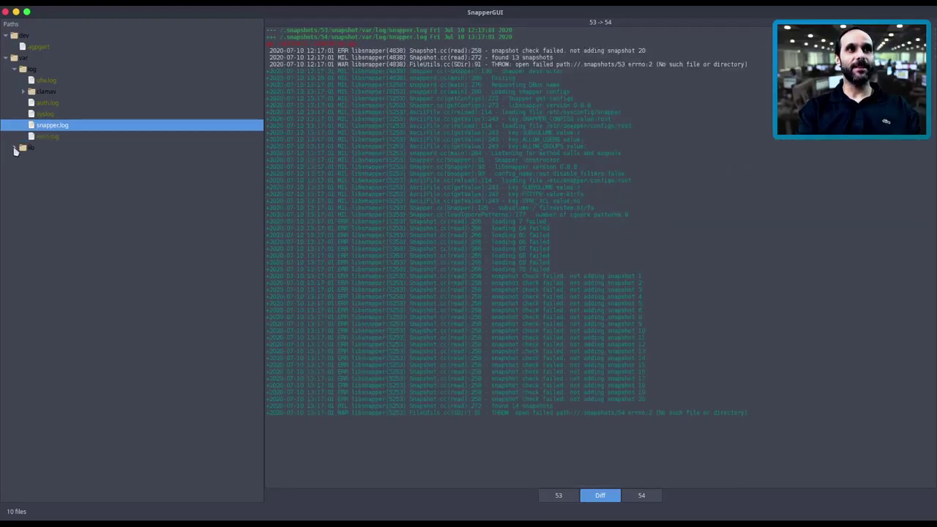
left_click(40, 159)
left_click(50, 171)
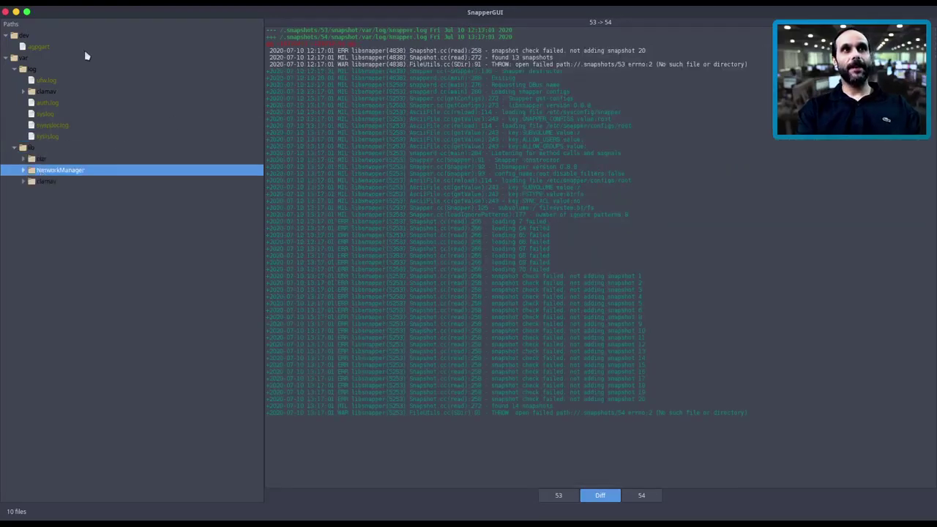
left_click(5, 11)
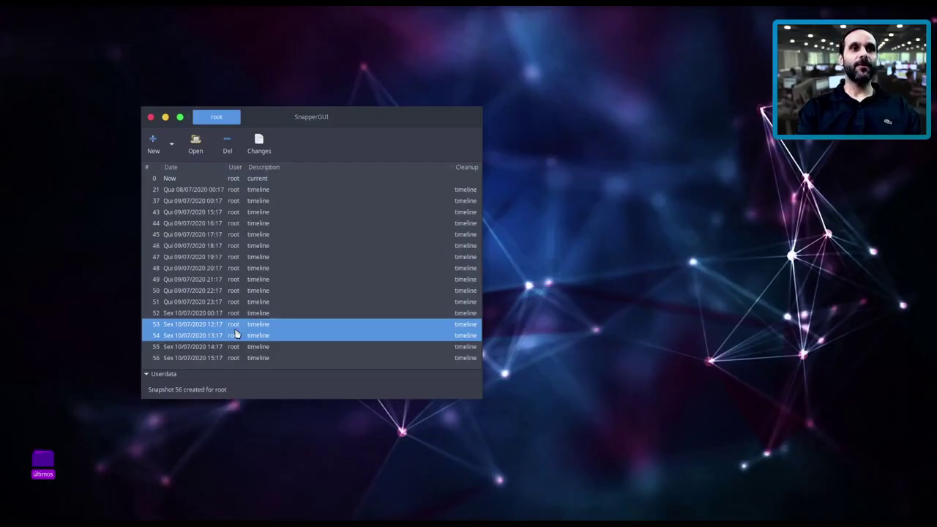
- Select snapshots 0 through 51 in the list, and close Snapper GUI without deleting them
left_click(360, 246)
left_click(192, 180)
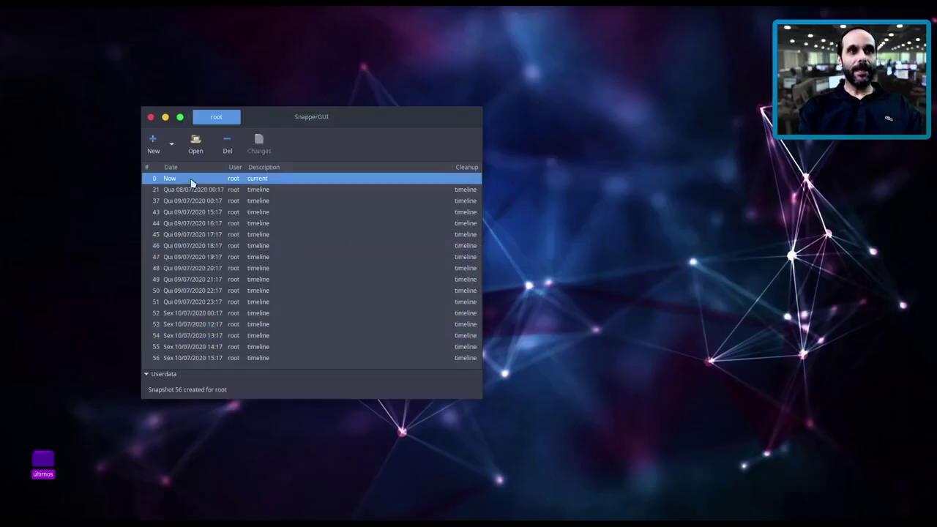
left_click(214, 301, "shift")
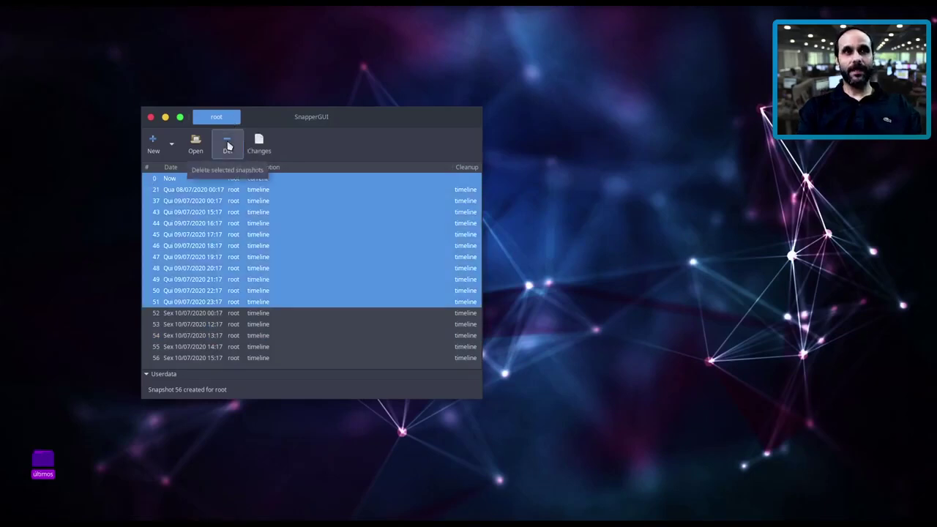
left_click(151, 119)
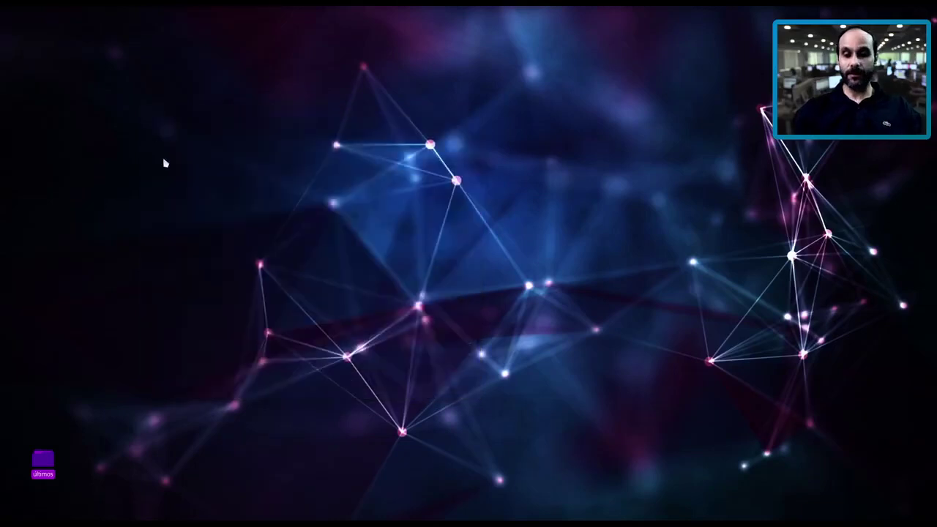
- Bring back the terminal and highlight the df entries for /dev/sda4 (/home) and /dev/sda3 (/)
key("F12")
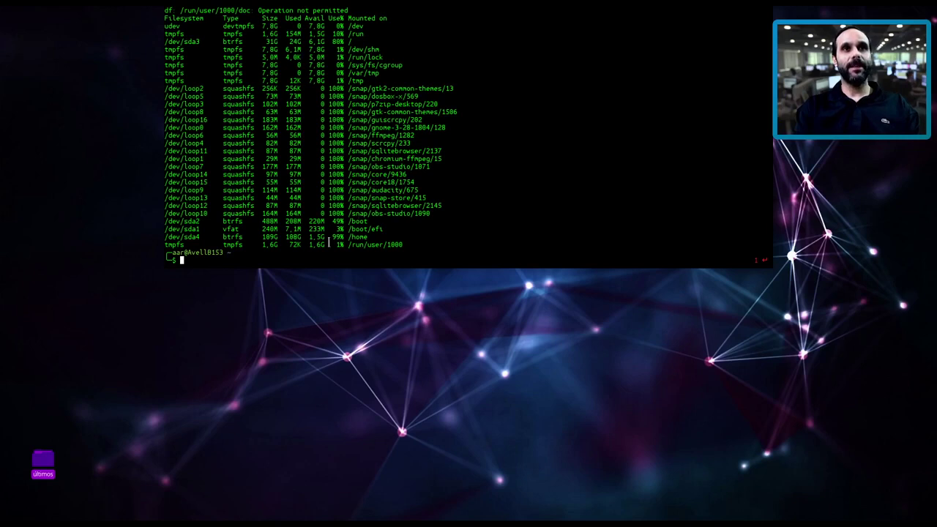
left_click_drag(345, 237, 147, 236)
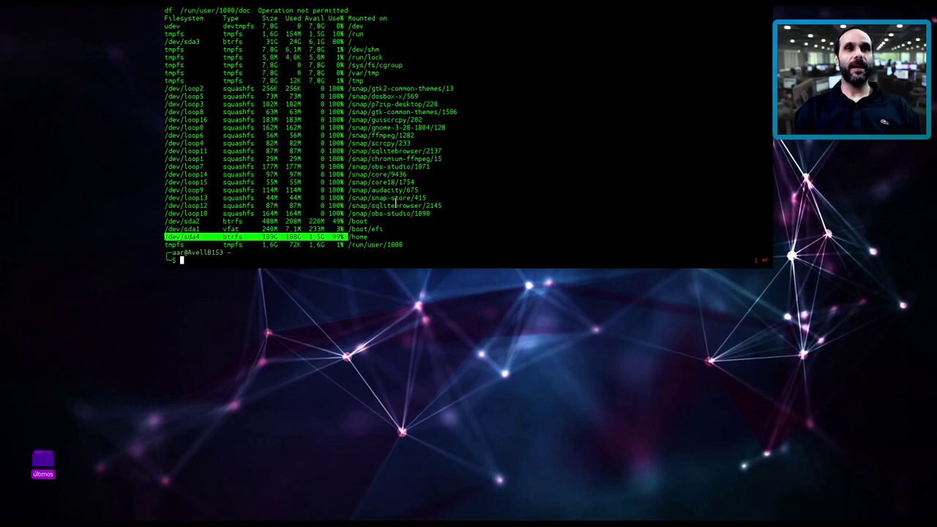
left_click(313, 139)
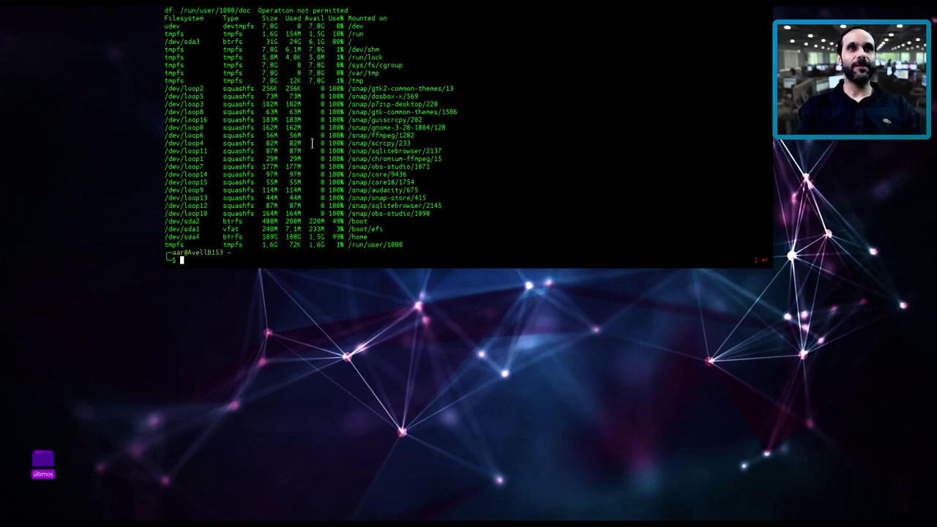
left_click_drag(351, 38, 150, 42)
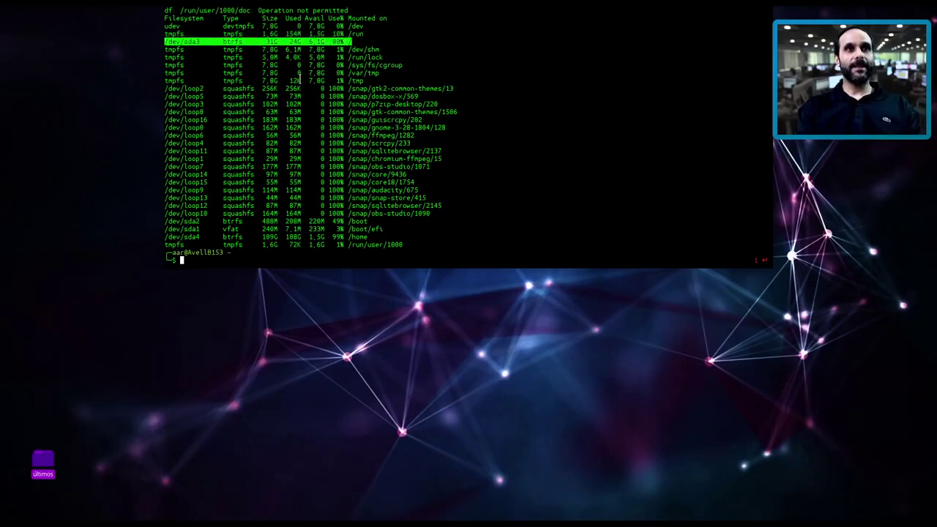